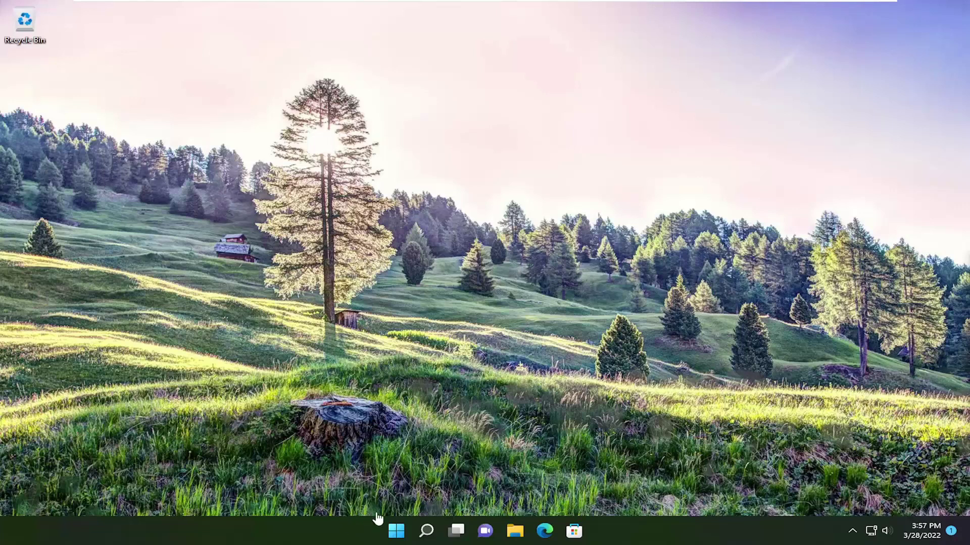
Search for 'regedit' and run Registry Editor as administrator
left_click(415, 533)
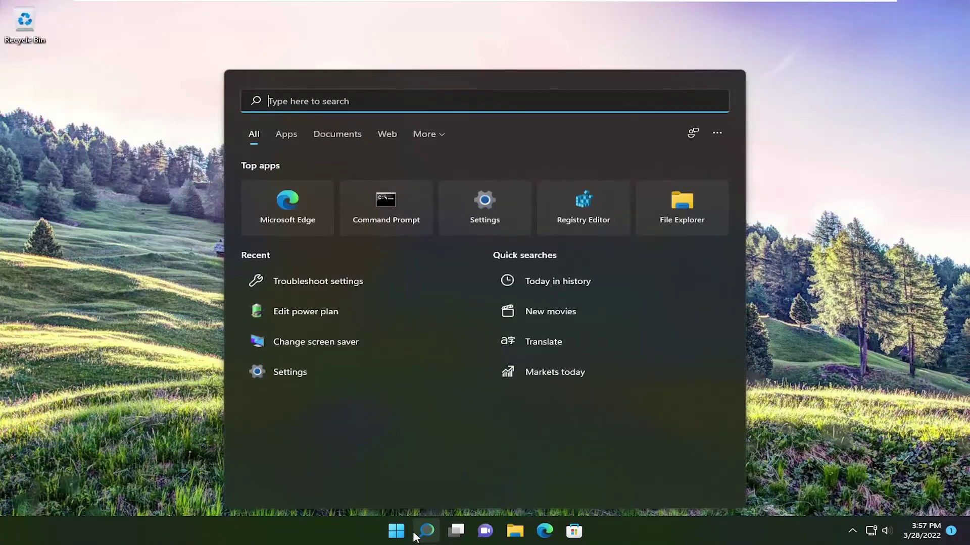
type("regedit")
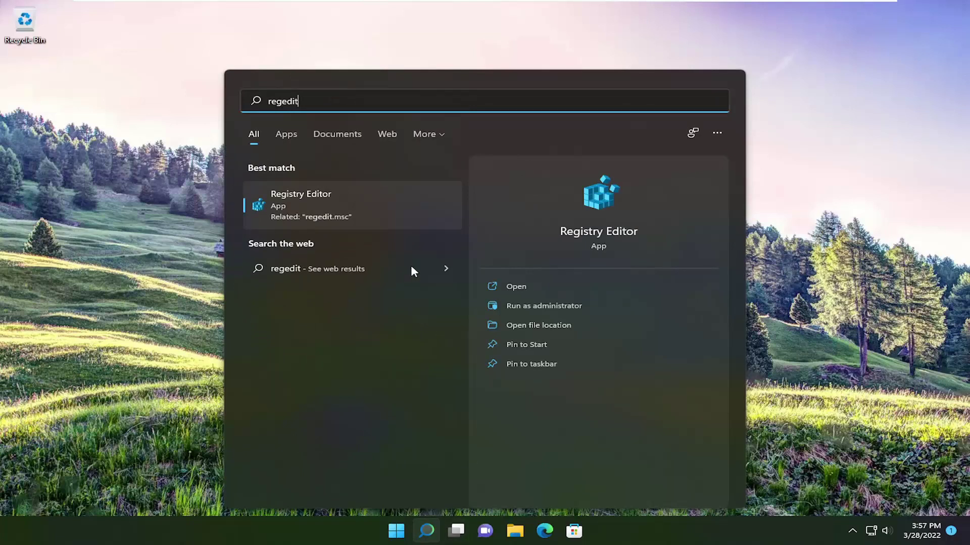
right_click(308, 202)
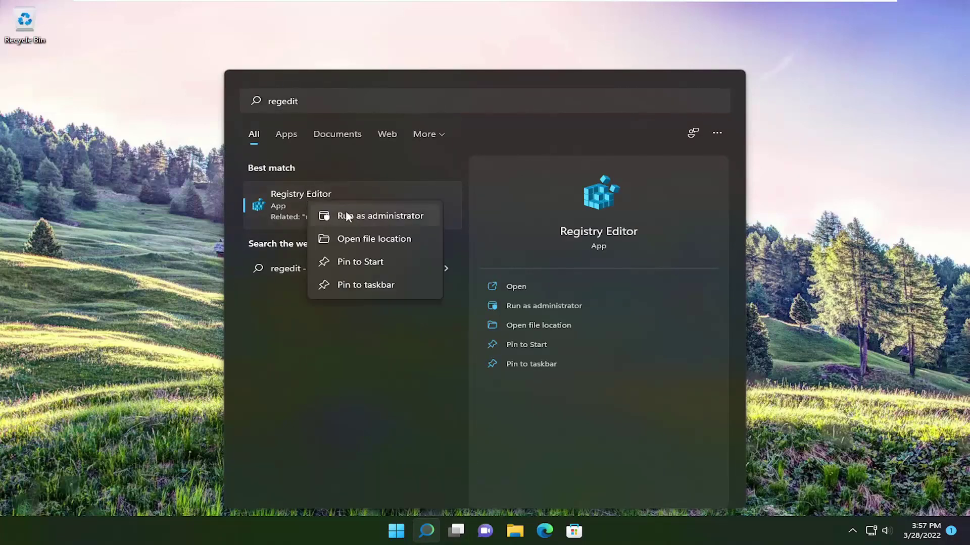
left_click(356, 216)
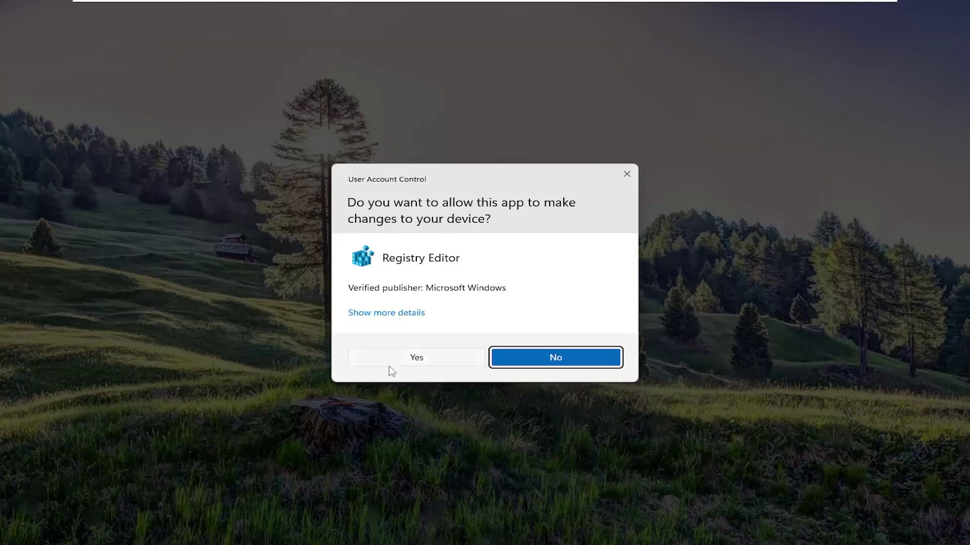
Allow the UAC prompt, then open the File > Export dialog and cancel it unused
left_click(404, 359)
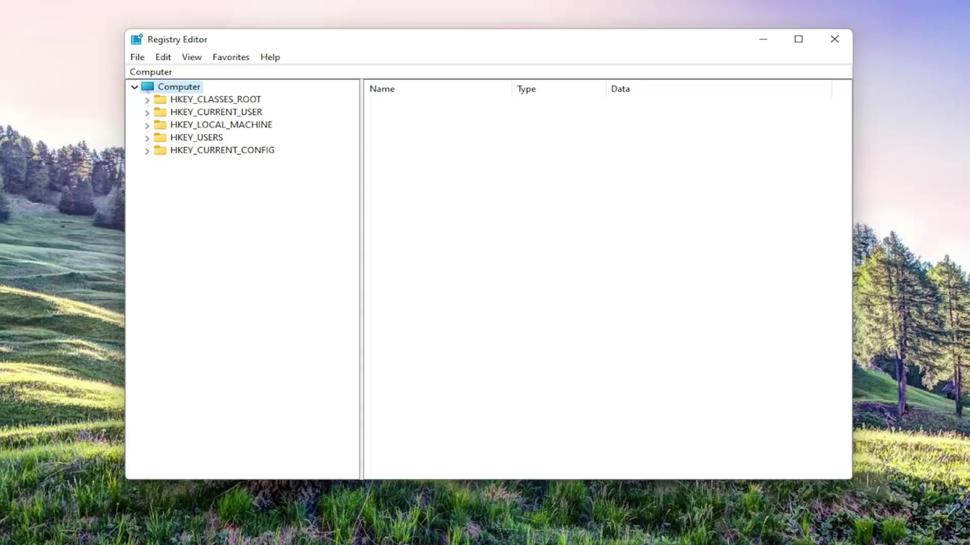
left_click(137, 59)
left_click(170, 94)
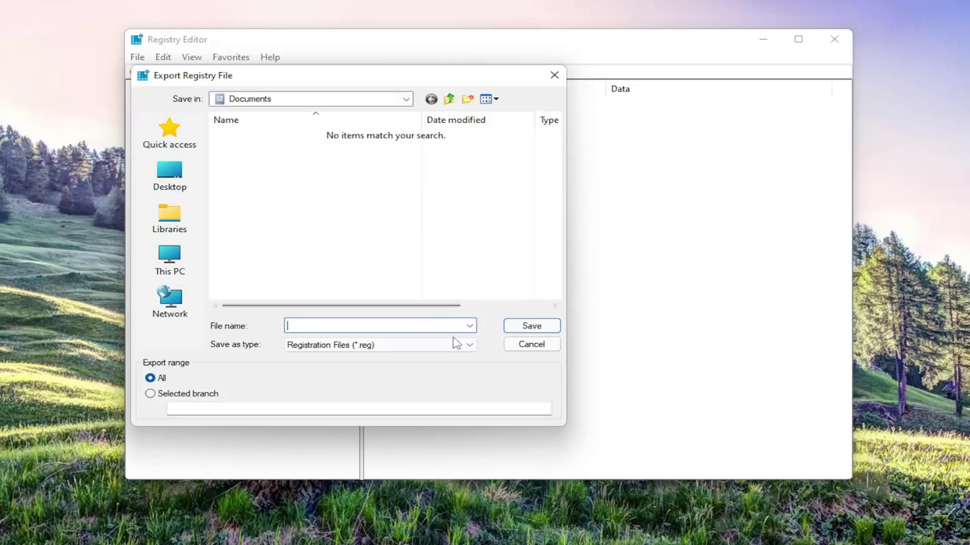
left_click(529, 347)
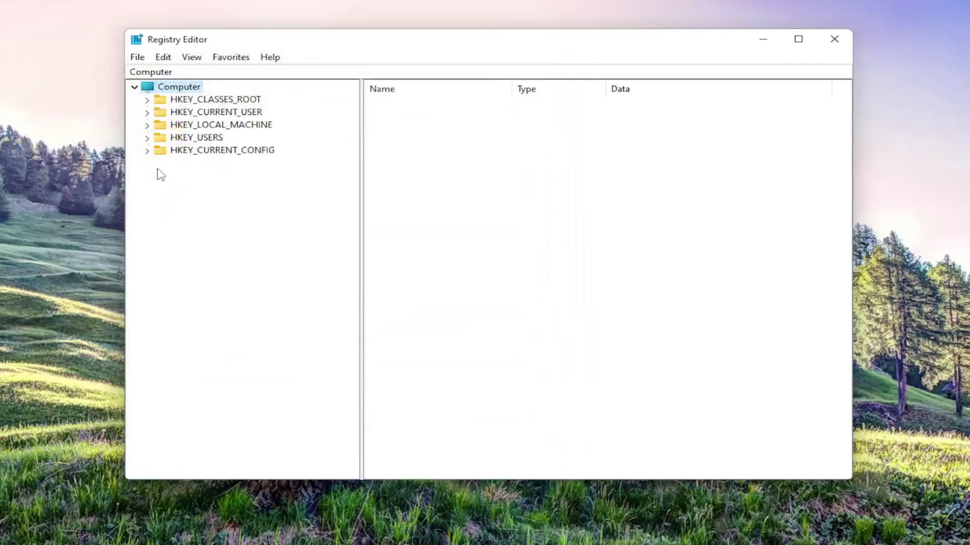
Open the File > Import dialog, browse to the Desktop, and cancel without importing
left_click(137, 58)
left_click(172, 74)
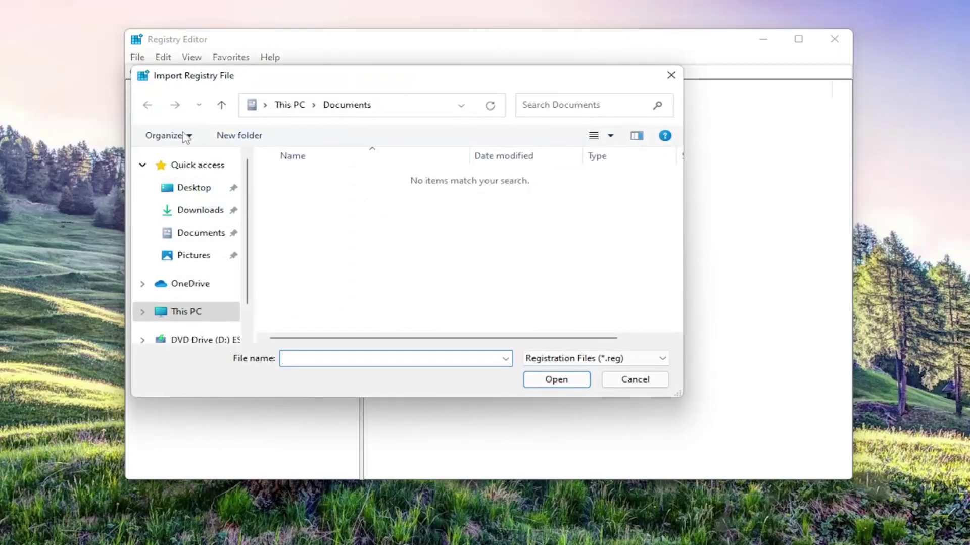
left_click(182, 188)
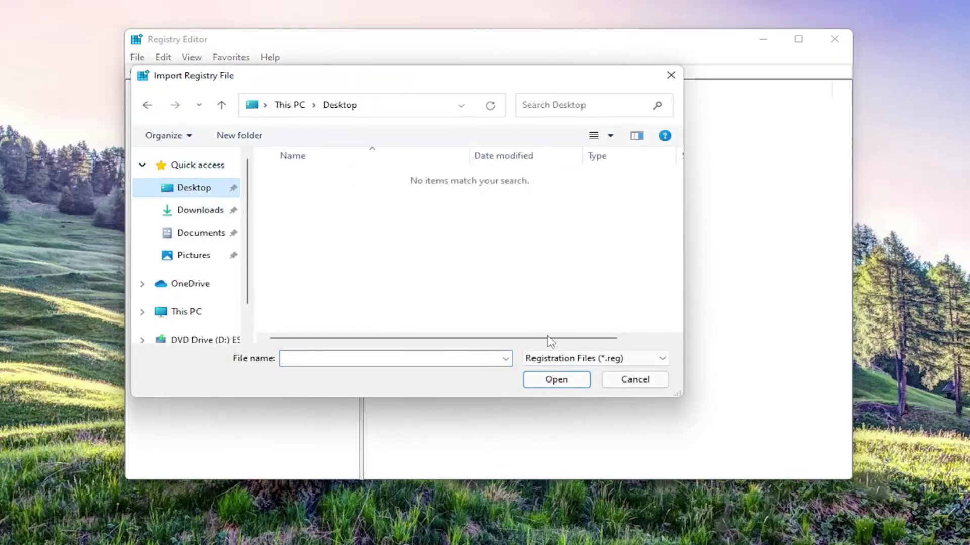
left_click(631, 382)
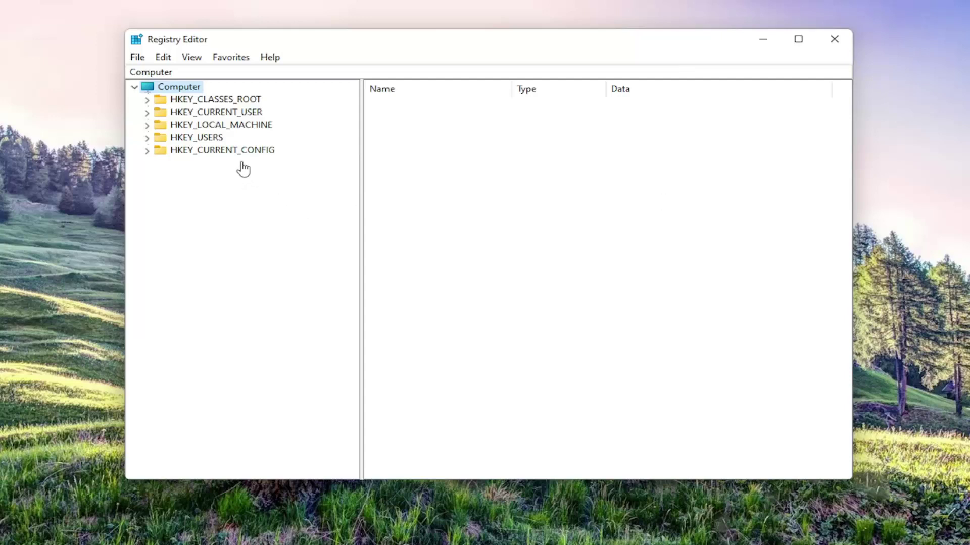
Expand HKEY_CURRENT_USER > Software > Microsoft > Windows > CurrentVersion down to the Explorer key
double_click(221, 111)
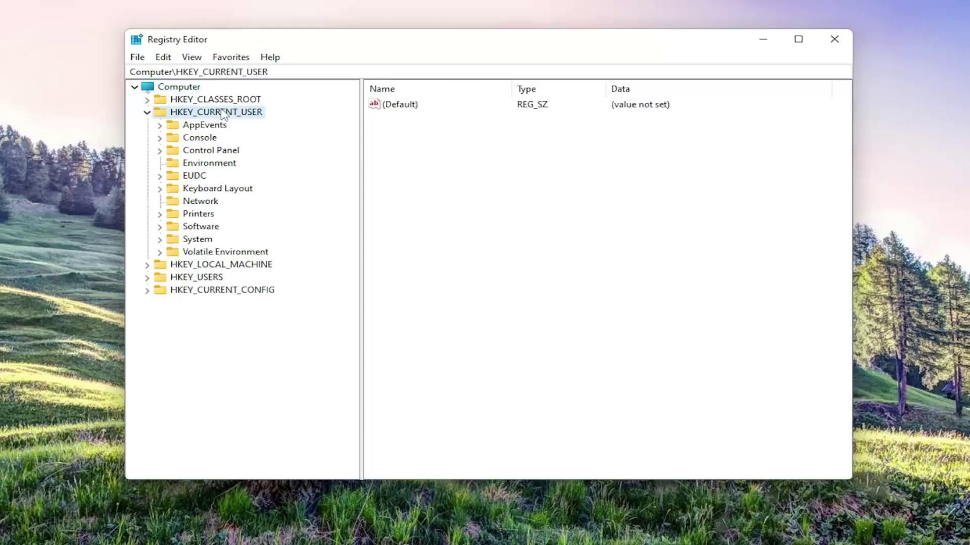
double_click(197, 227)
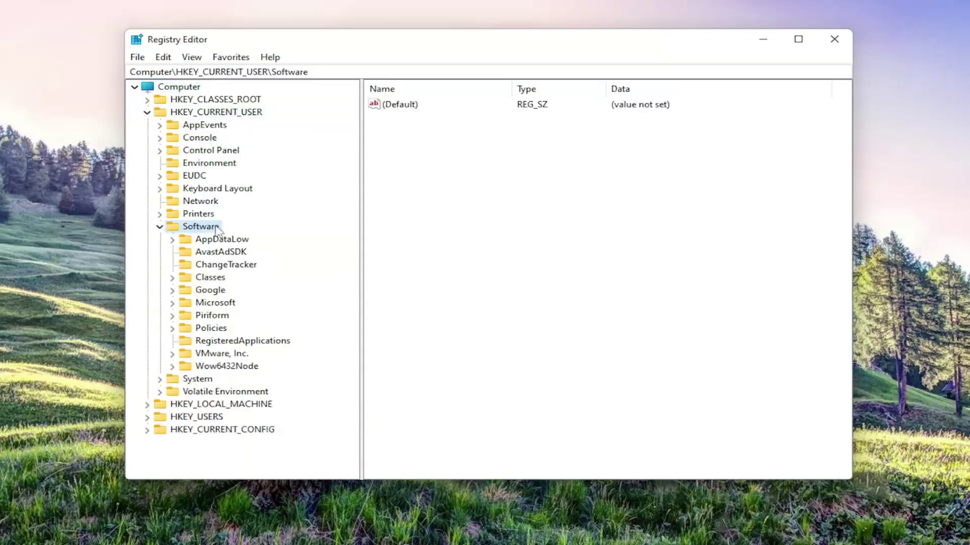
left_click(208, 304)
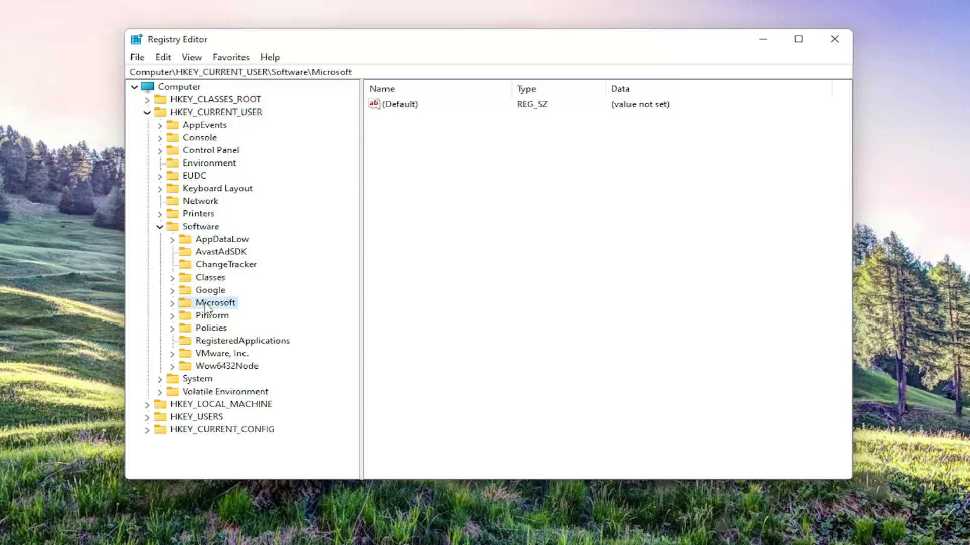
double_click(204, 304)
scroll(217, 329, "down", 4)
scroll(222, 348, "down", 4)
scroll(226, 360, "down", 2)
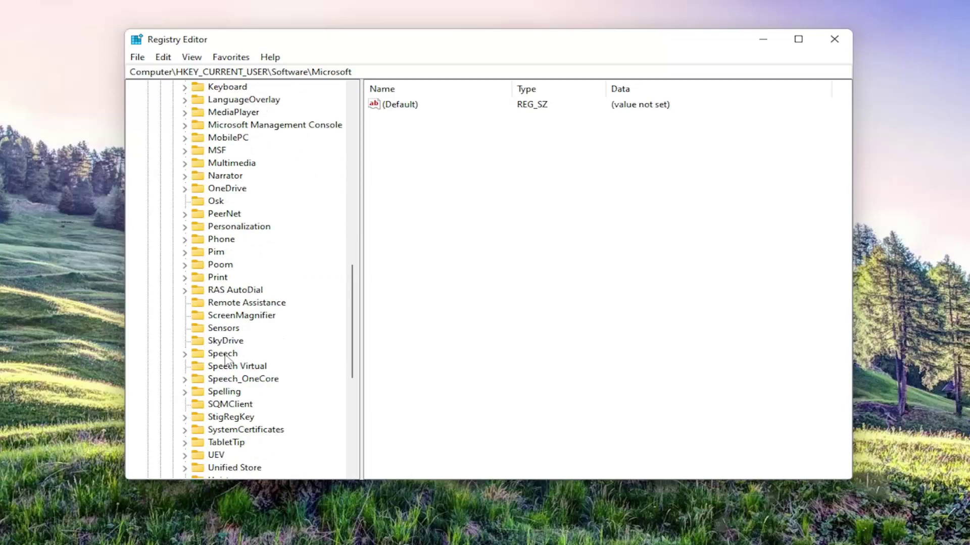
scroll(225, 359, "down", 3)
scroll(225, 359, "down", 2)
left_click(224, 355)
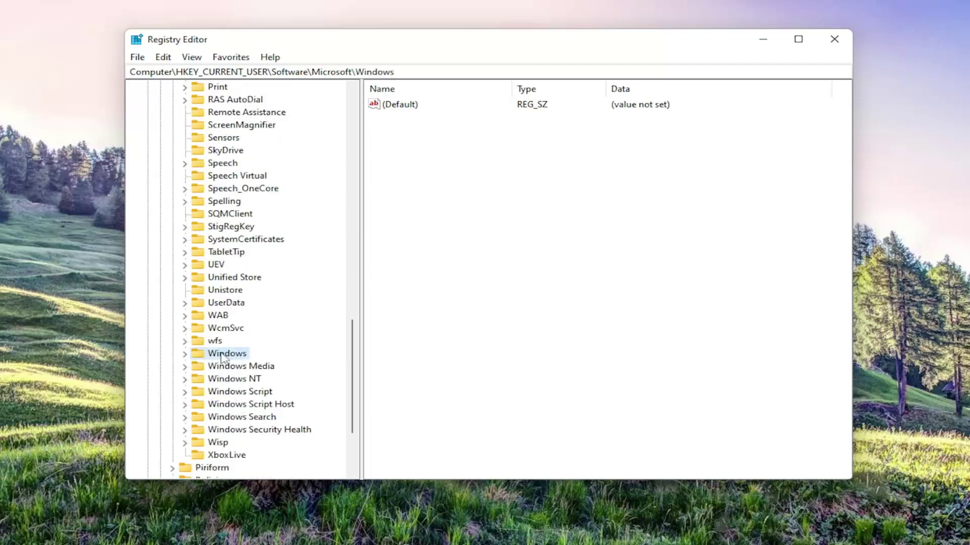
double_click(223, 355)
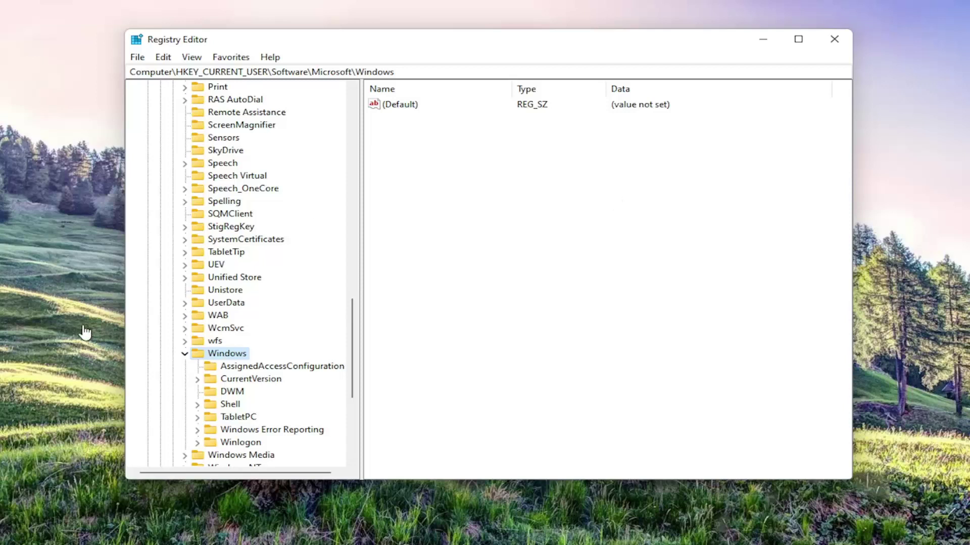
double_click(242, 379)
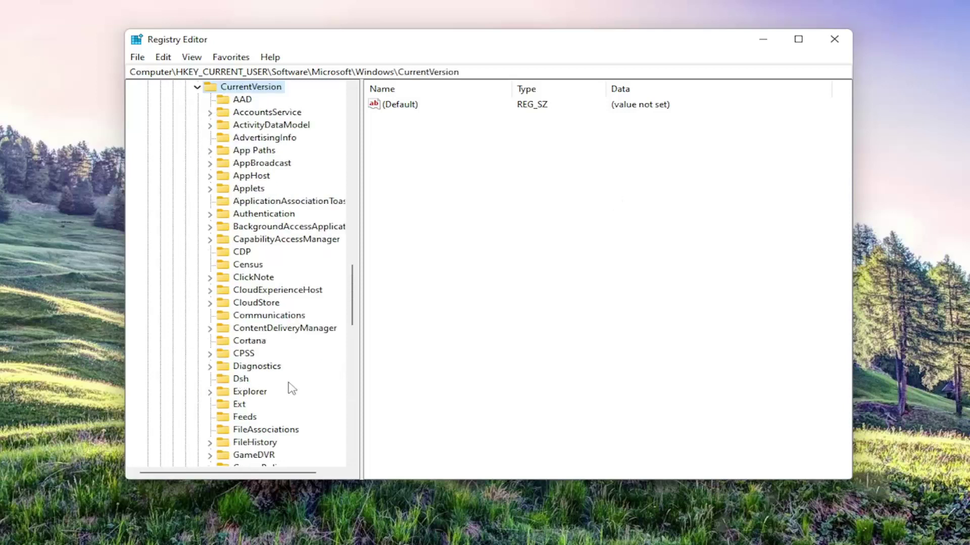
left_click(245, 393)
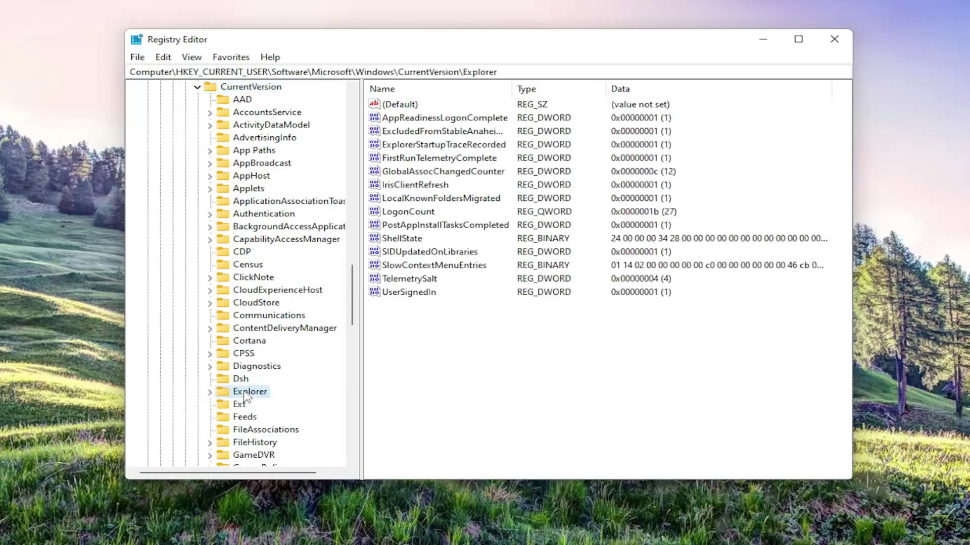
Expand Explorer's subkeys, select StuckRects3, and pick its Settings binary value
scroll(235, 318, "up", 1)
left_click(235, 319)
scroll(235, 318, "down", 4)
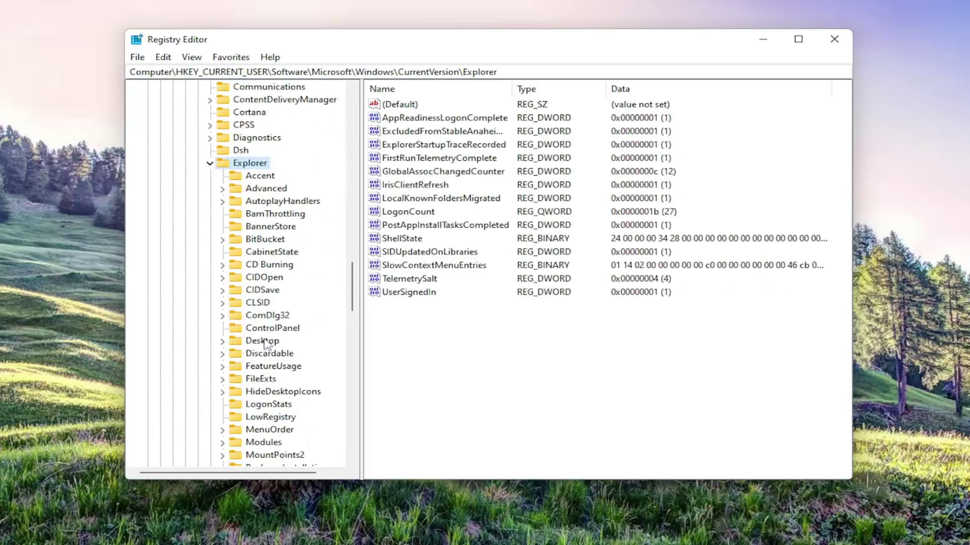
scroll(266, 343, "down", 1)
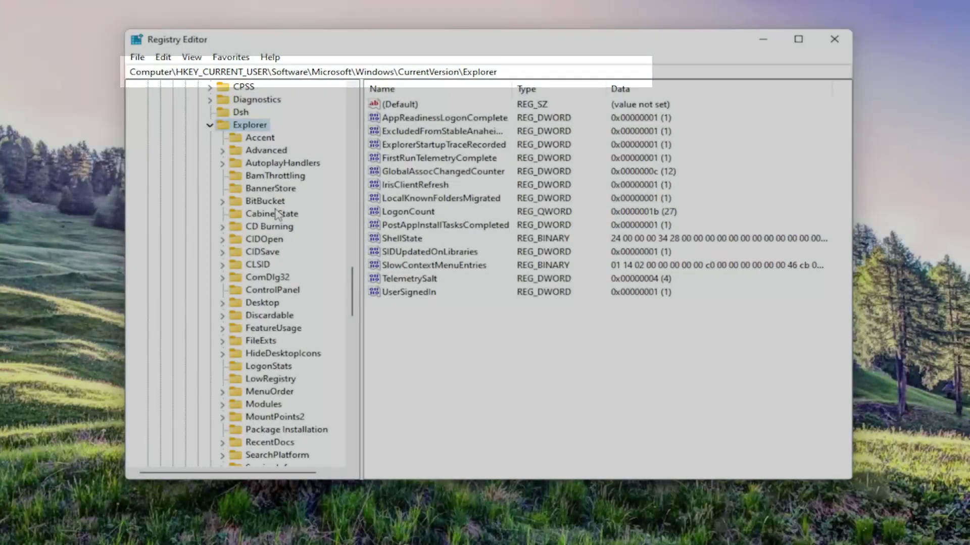
left_click(262, 302)
scroll(260, 311, "down", 1)
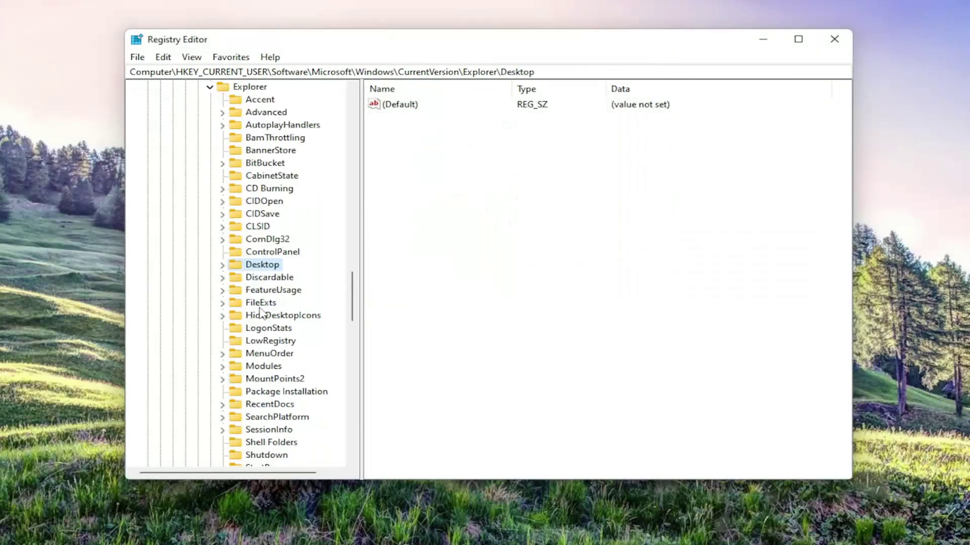
scroll(282, 389, "down", 1)
scroll(275, 440, "down", 1)
left_click(266, 430)
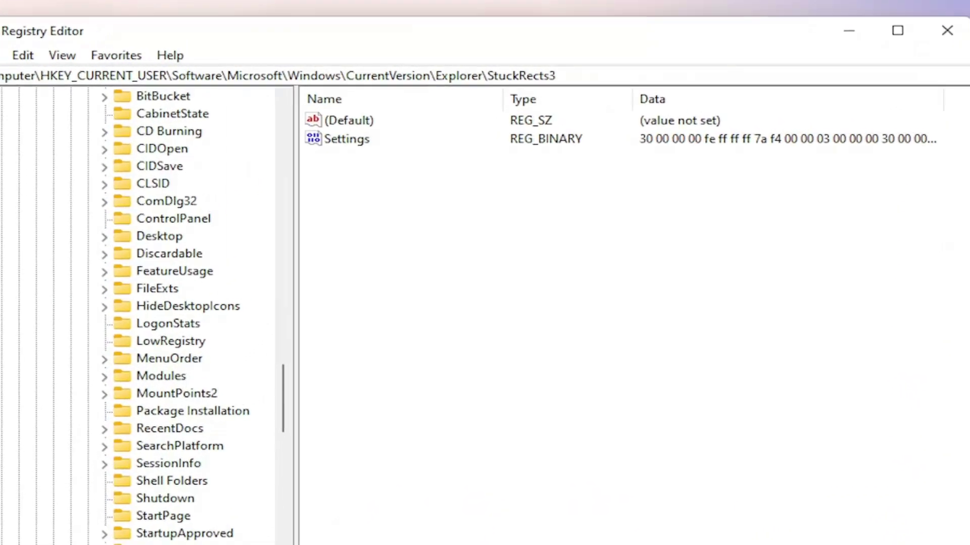
left_click(326, 151)
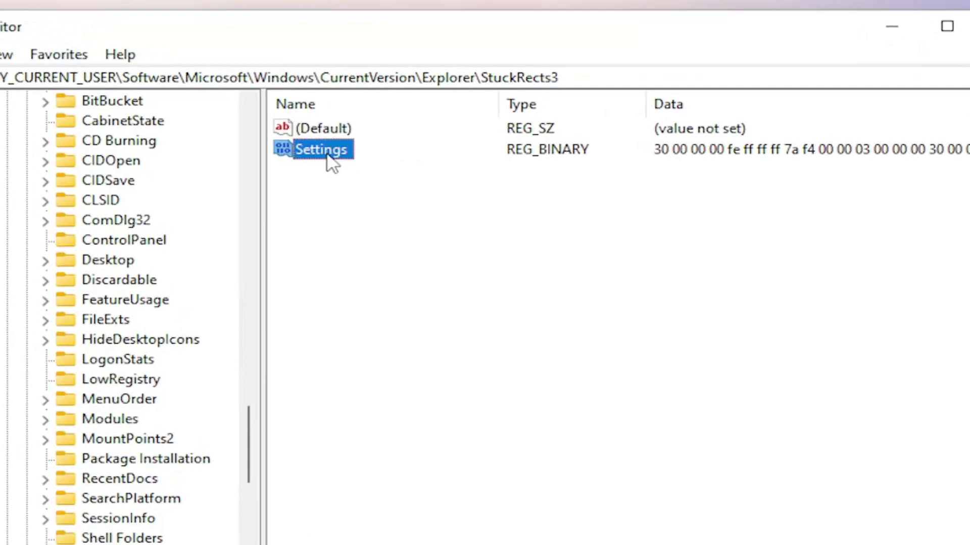
In the Settings binary editor, replace byte 03 at row 00000008 with 01 and confirm
double_click(310, 154)
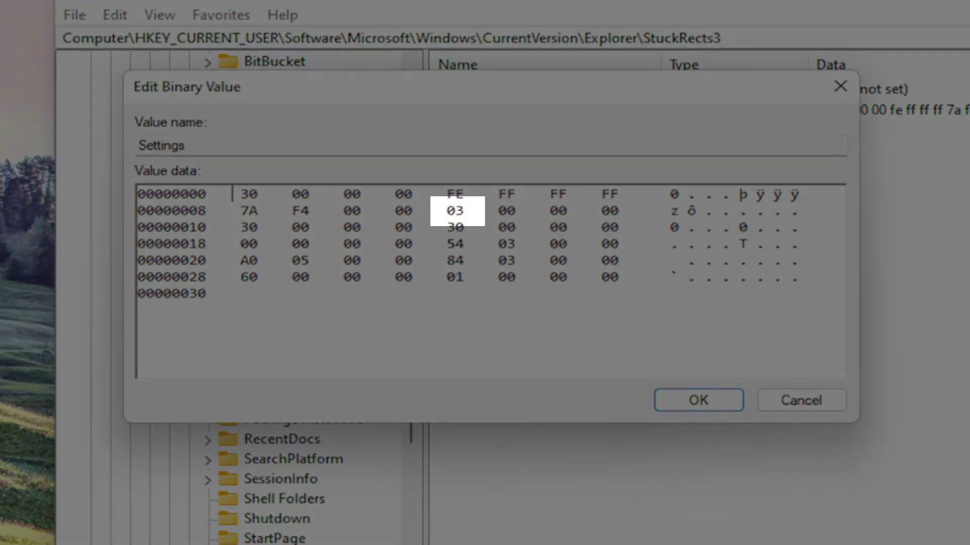
key("Down")
key("Right")
key("Right")
key("Right")
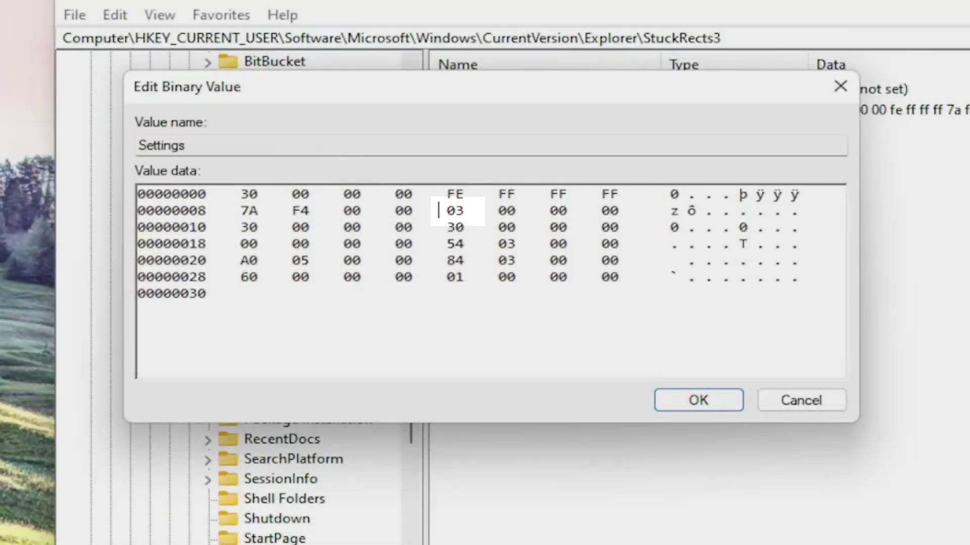
key("Left")
key("Right")
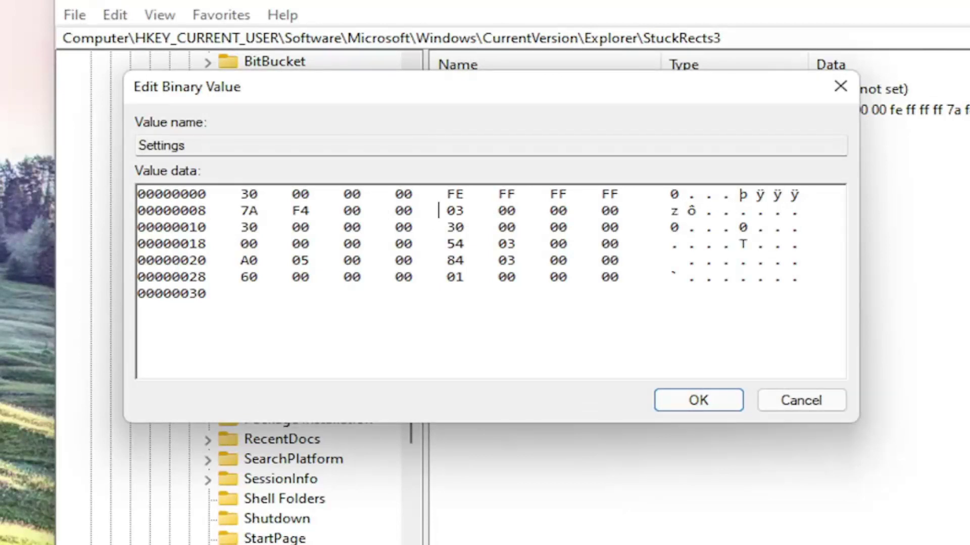
key("Delete")
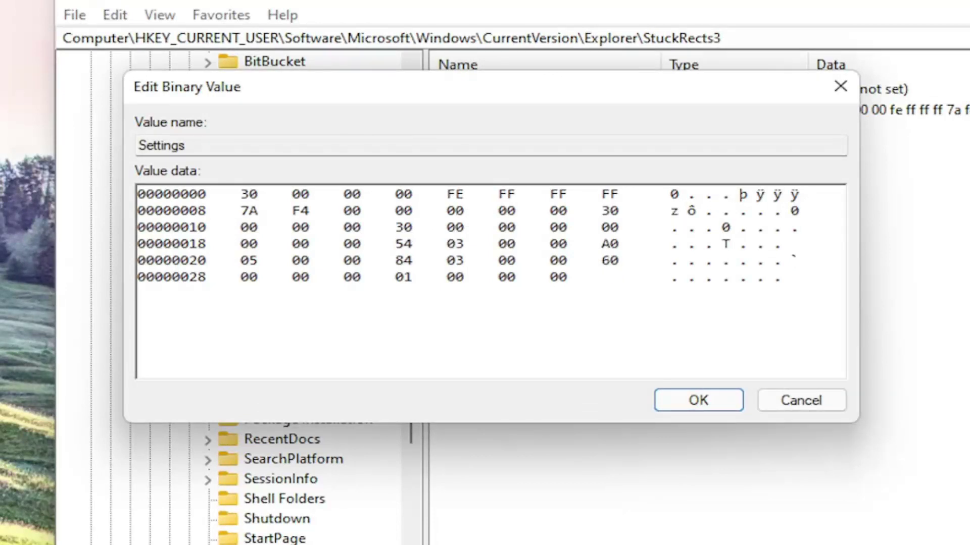
type("01 0")
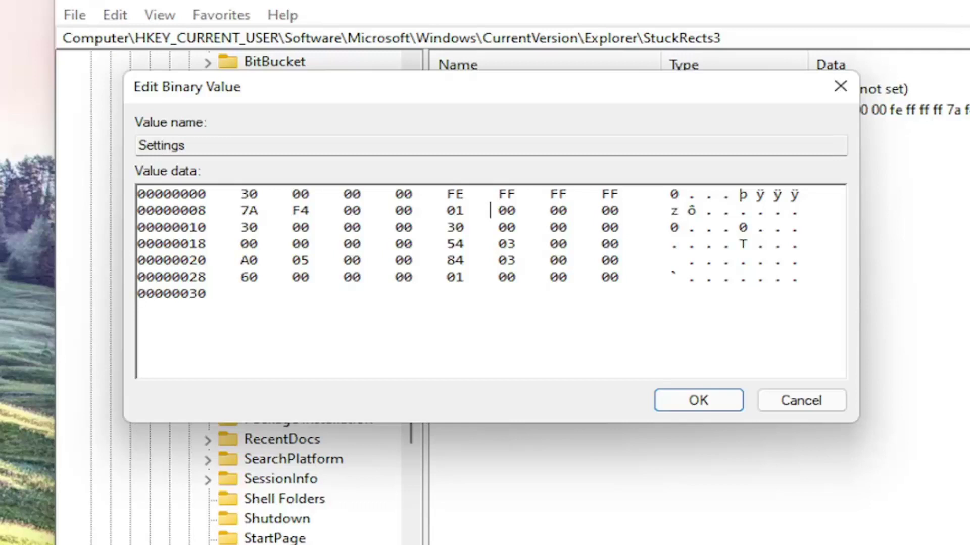
left_click(701, 401)
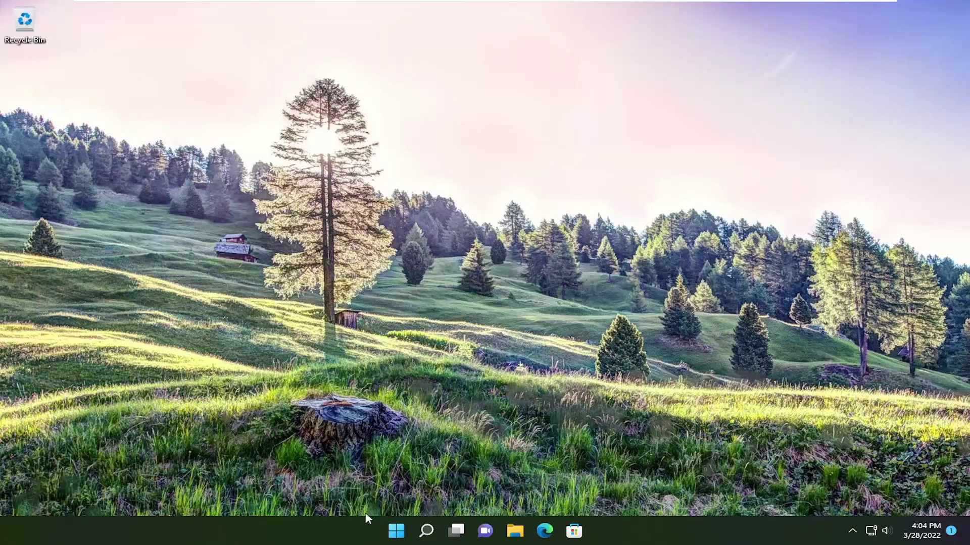
Launch Task Manager from the Start right-click menu and scroll down to Windows Explorer
right_click(396, 531)
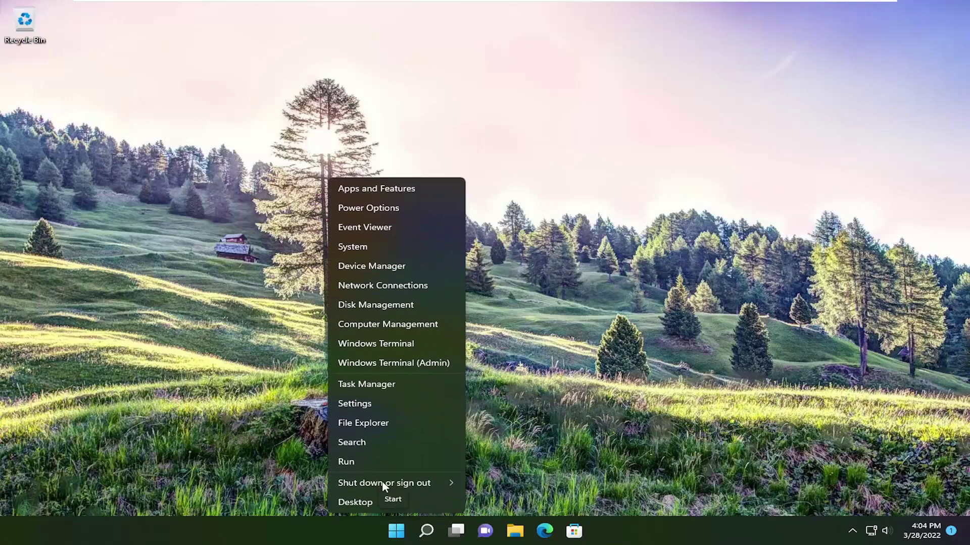
left_click(366, 386)
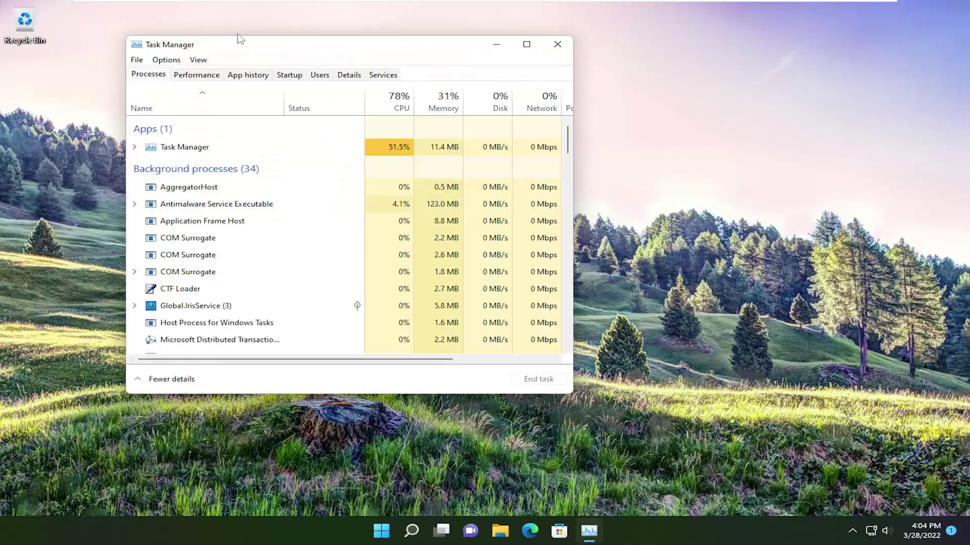
left_click_drag(254, 41, 418, 55)
scroll(363, 310, "down", 1)
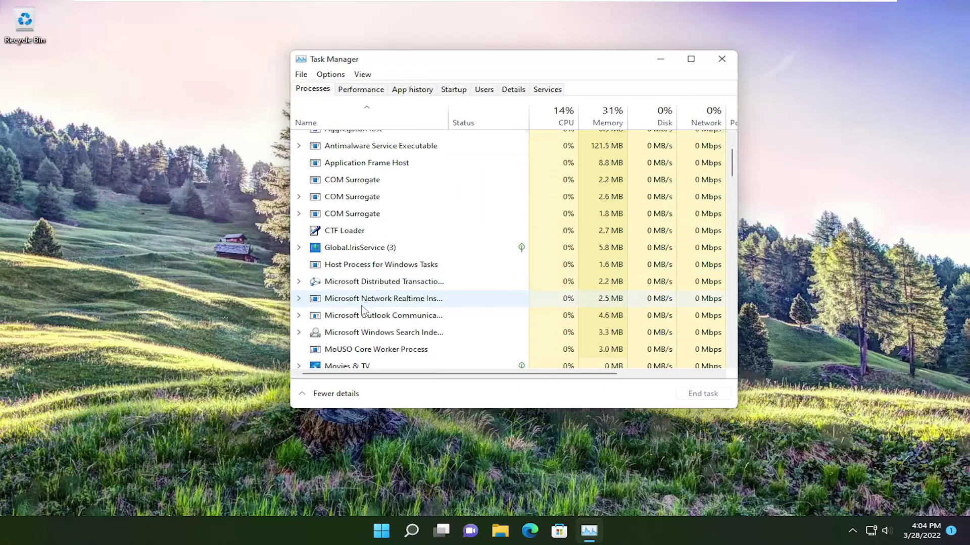
scroll(363, 310, "down", 3)
scroll(362, 311, "down", 4)
scroll(357, 299, "down", 2)
scroll(357, 300, "down", 3)
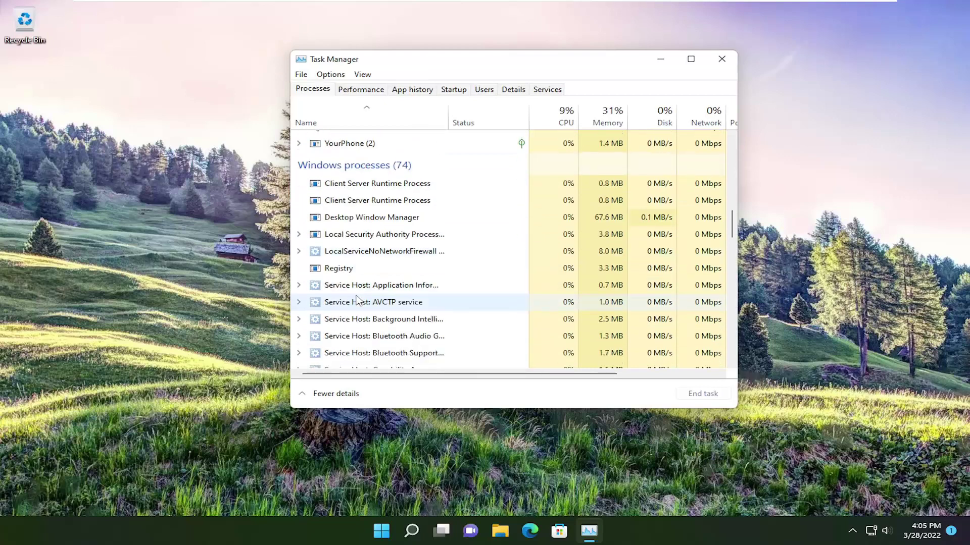
scroll(357, 300, "down", 3)
scroll(357, 300, "down", 3)
scroll(348, 291, "down", 2)
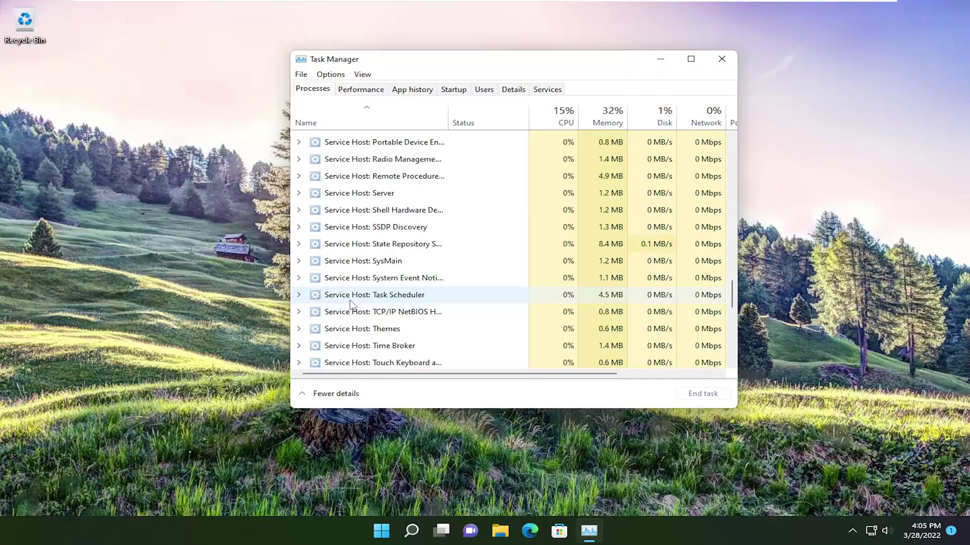
scroll(350, 303, "down", 3)
scroll(348, 304, "down", 3)
scroll(334, 303, "down", 3)
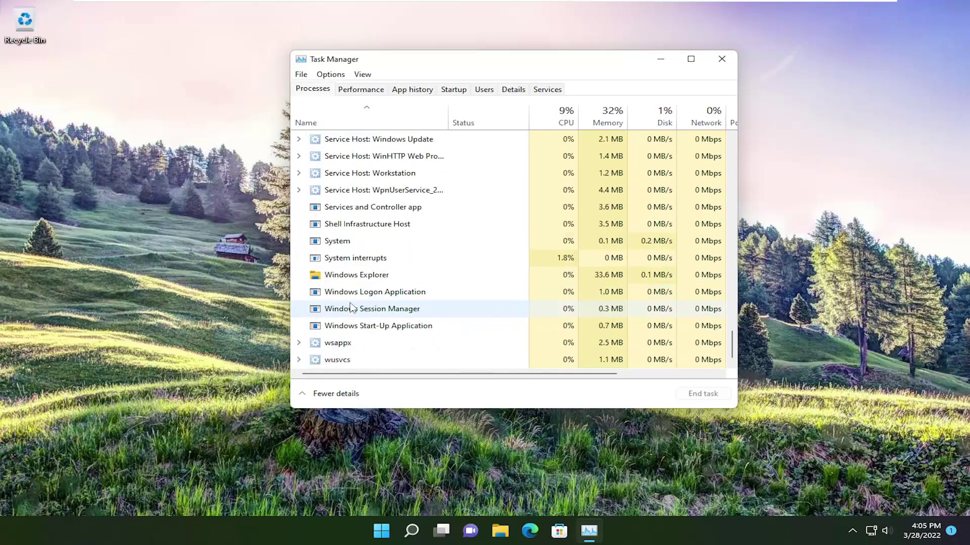
Restart the Windows Explorer process and close Task Manager
left_click(330, 282)
right_click(345, 277)
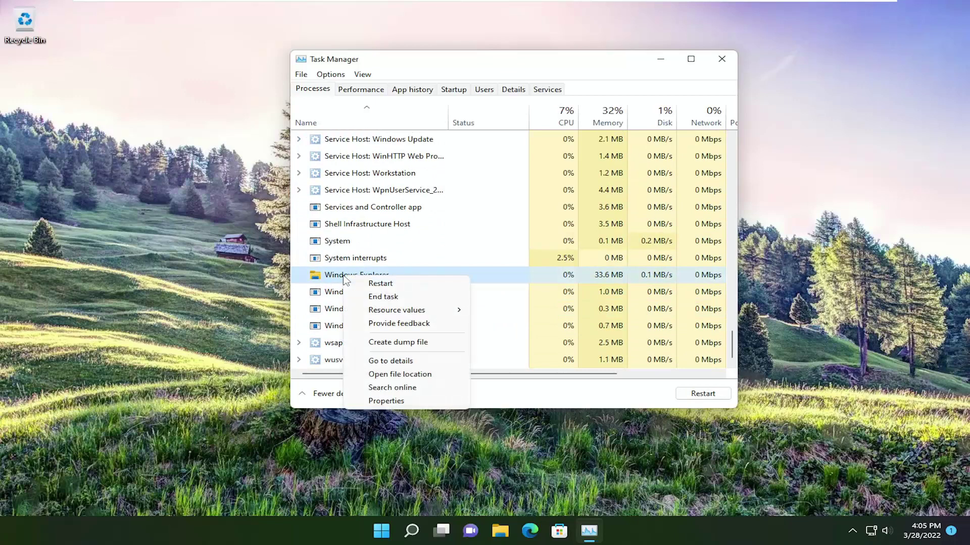
left_click(374, 284)
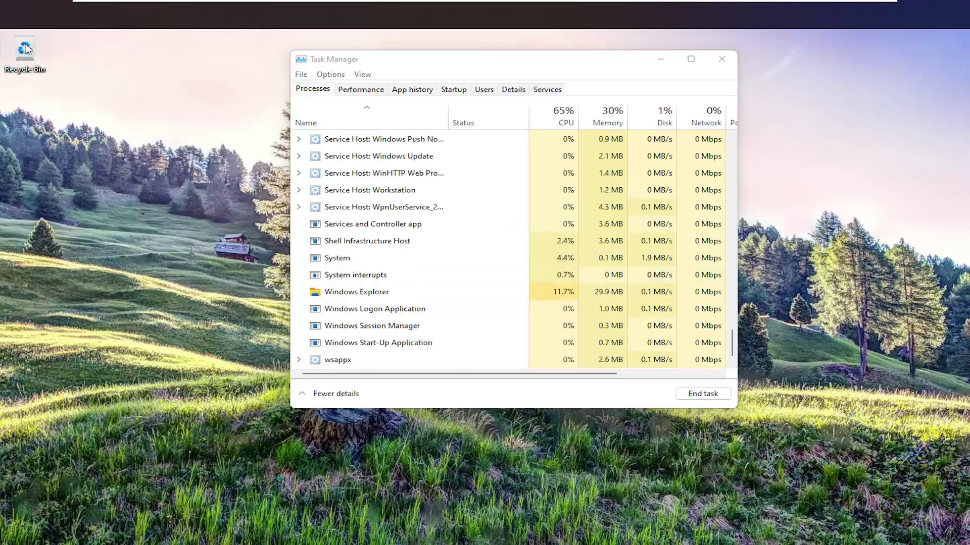
left_click(721, 59)
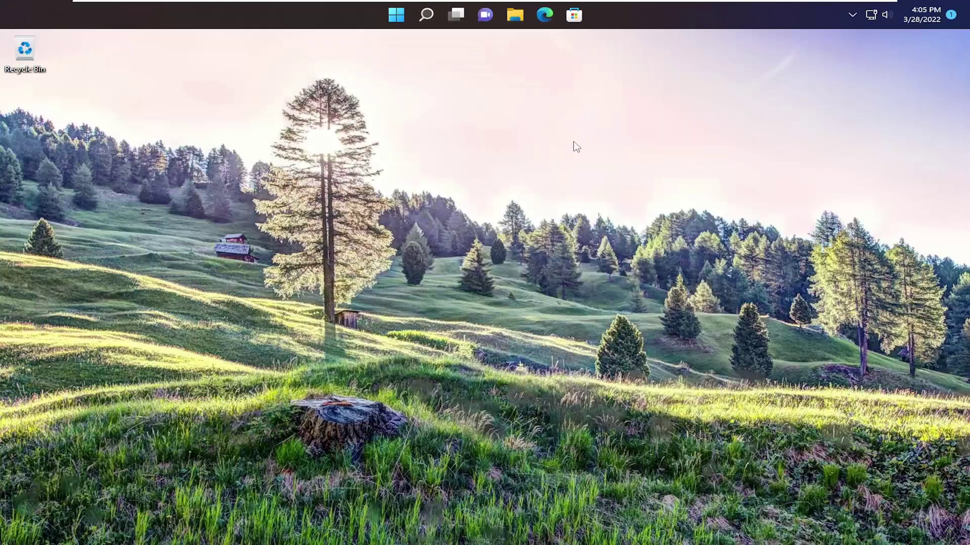